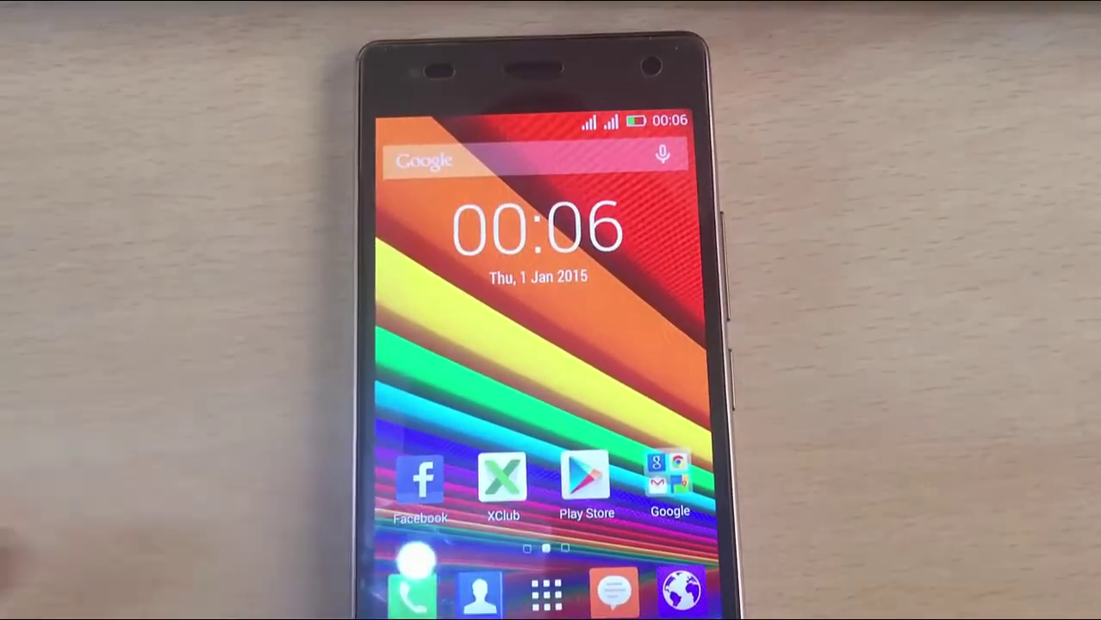
left_click(476, 589)
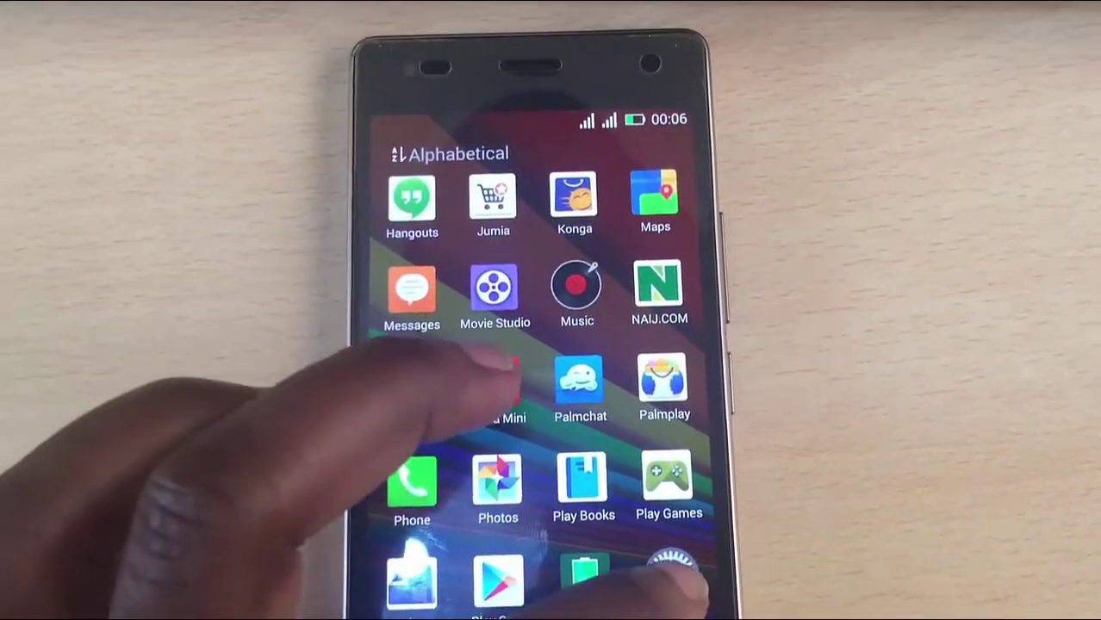
left_click(675, 579)
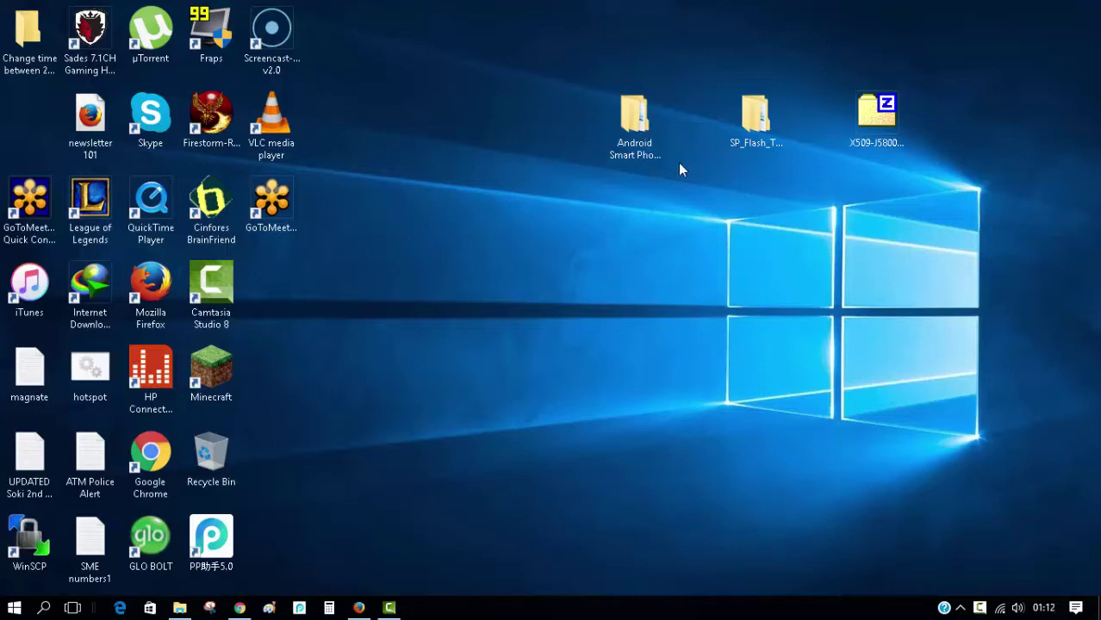
left_click(749, 136)
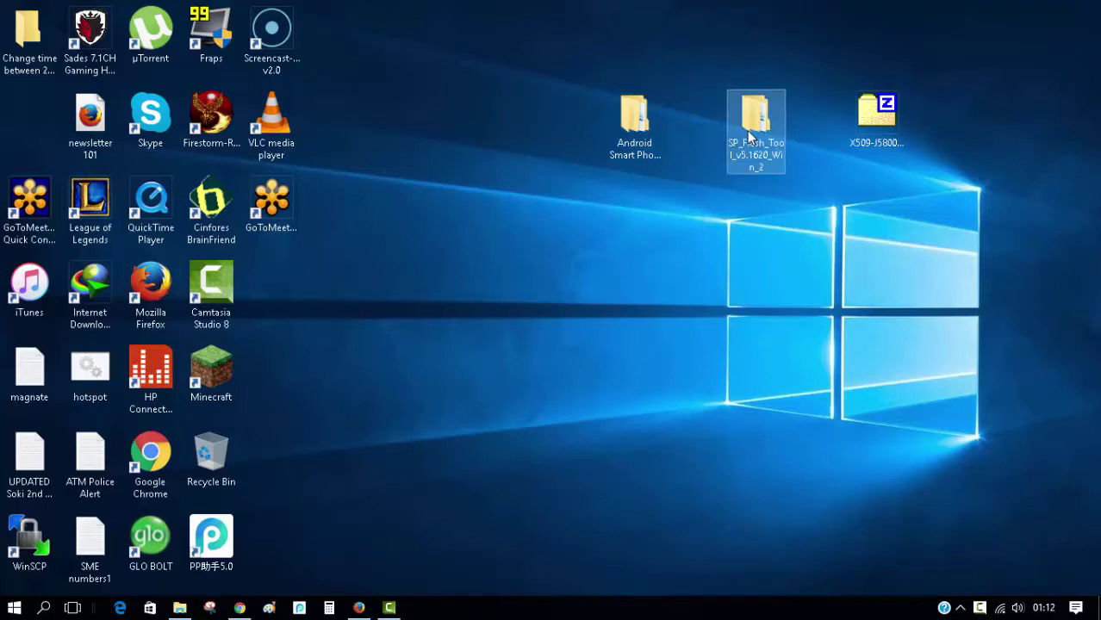
left_click(639, 148)
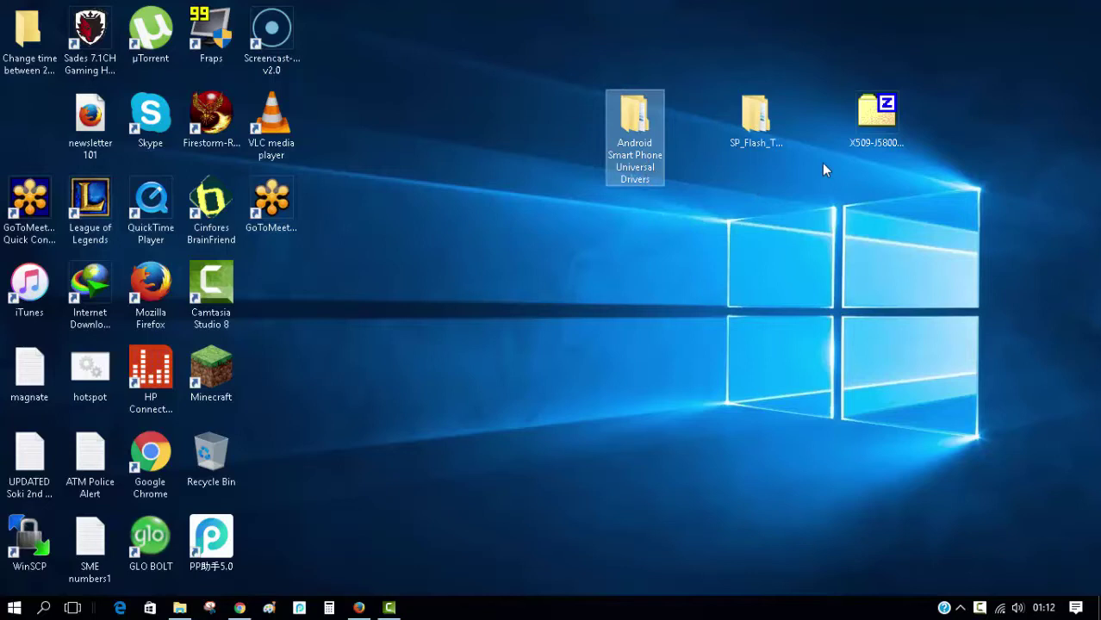
left_click(864, 142)
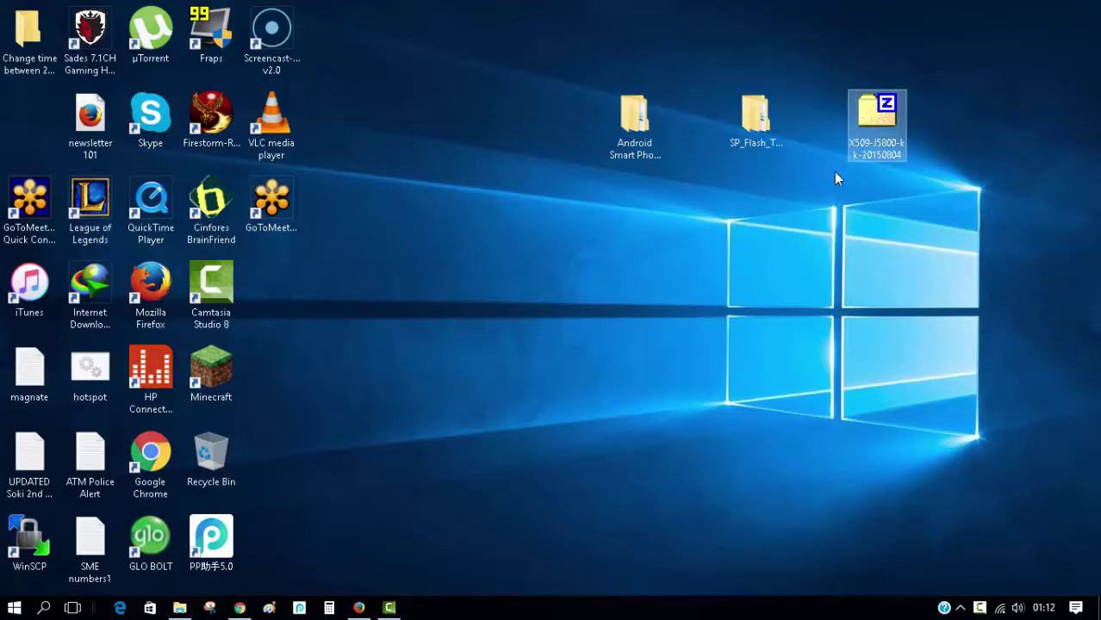
Open the X509-J5800-kk-20150804 archive from the desktop and extract its firmware folder onto the desktop
double_click(886, 148)
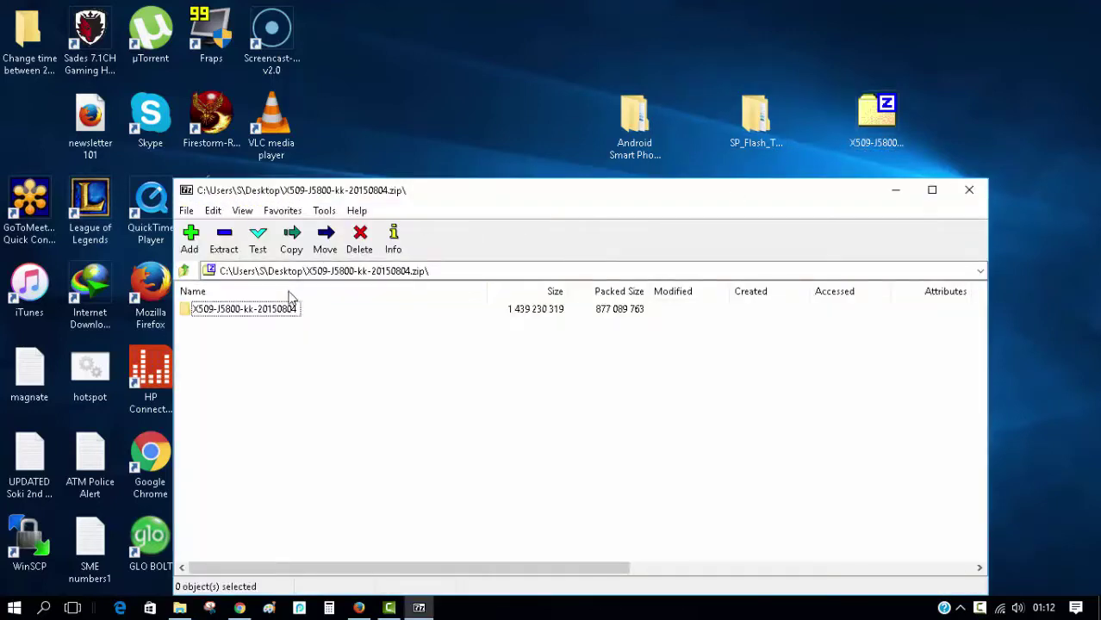
left_click(266, 311)
left_click_drag(275, 306, 472, 163)
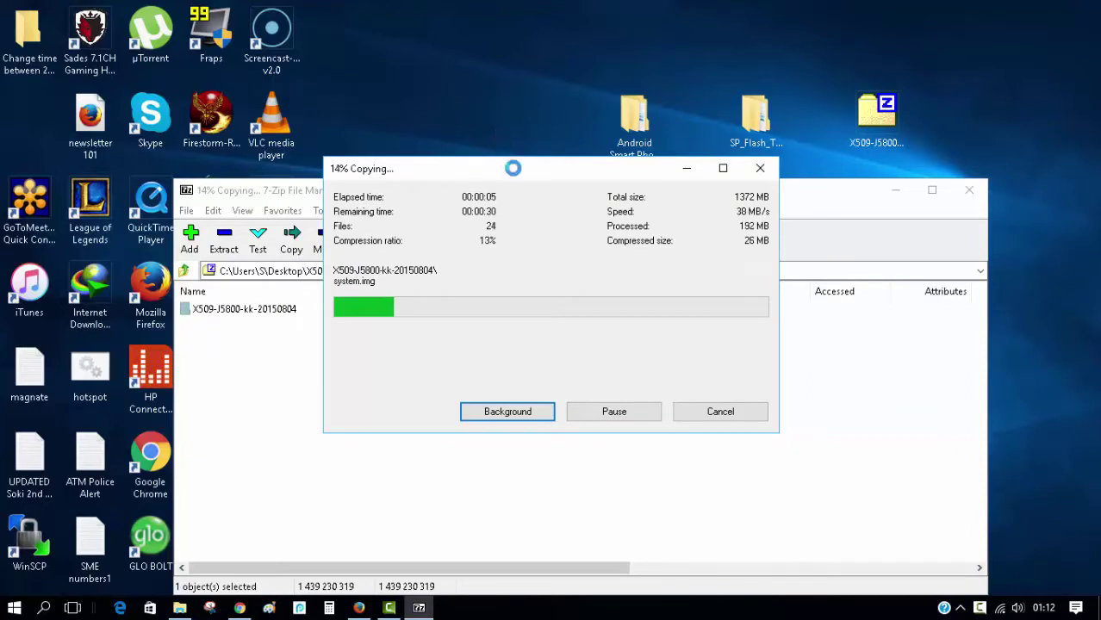
Launch flash_tool as administrator from the SP_Flash_Tool_v5.1620_Win folder inside SP_Flash_Tool_v5.1620_Win_2
left_click(766, 126)
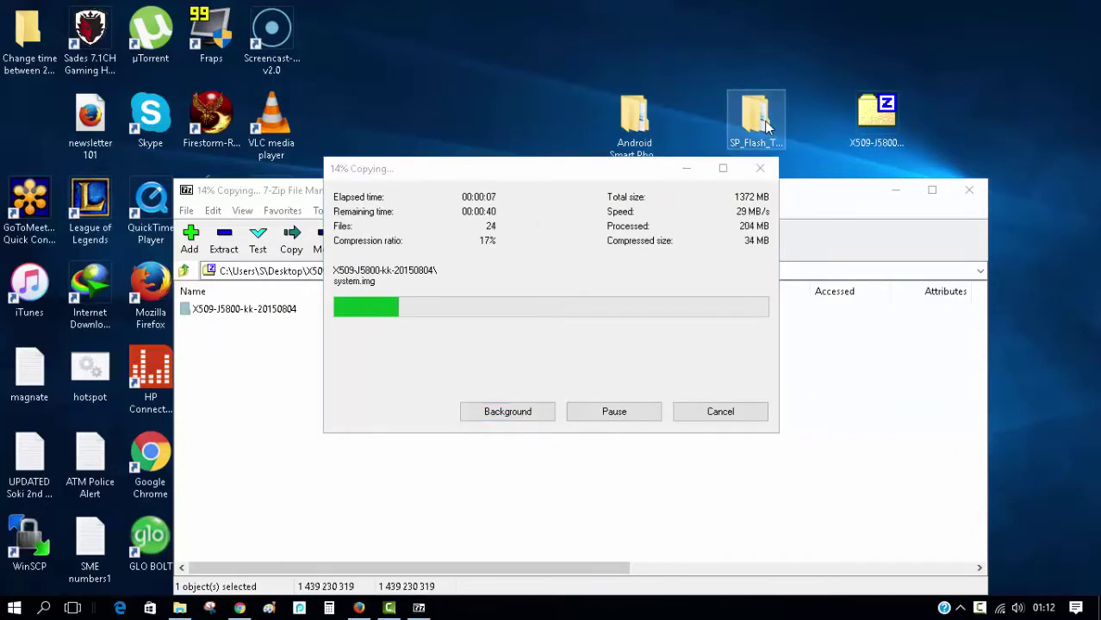
double_click(765, 126)
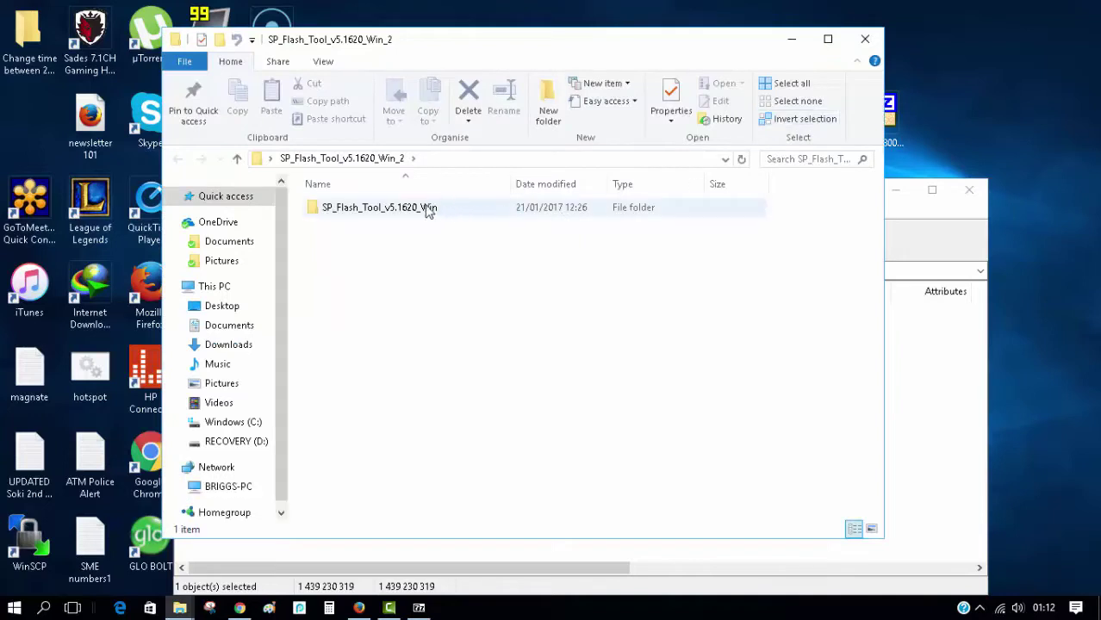
double_click(401, 209)
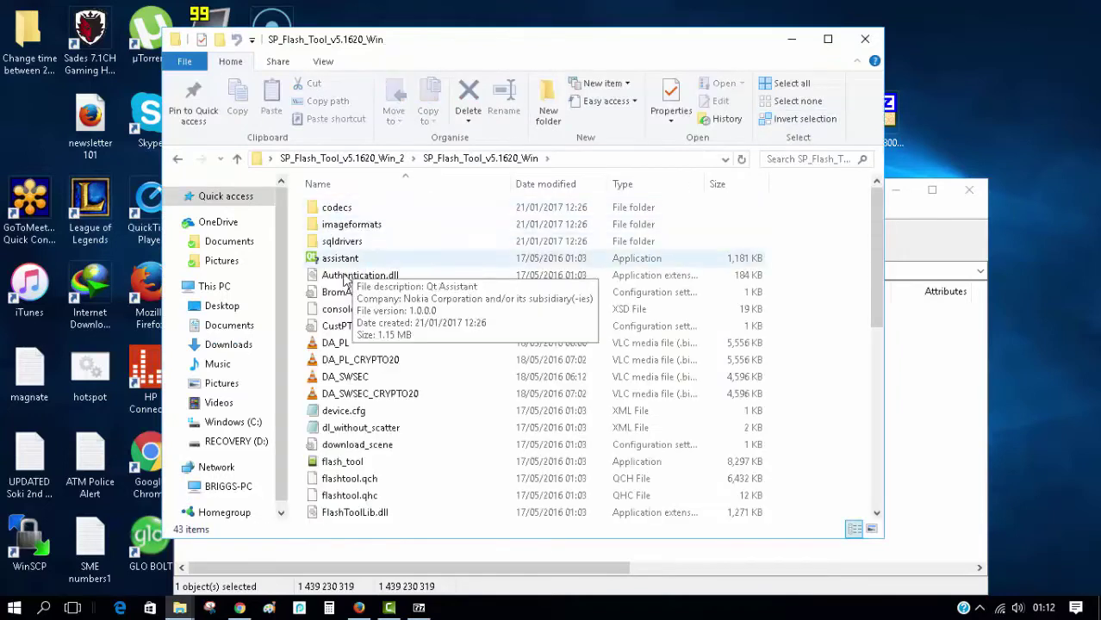
left_click(348, 463)
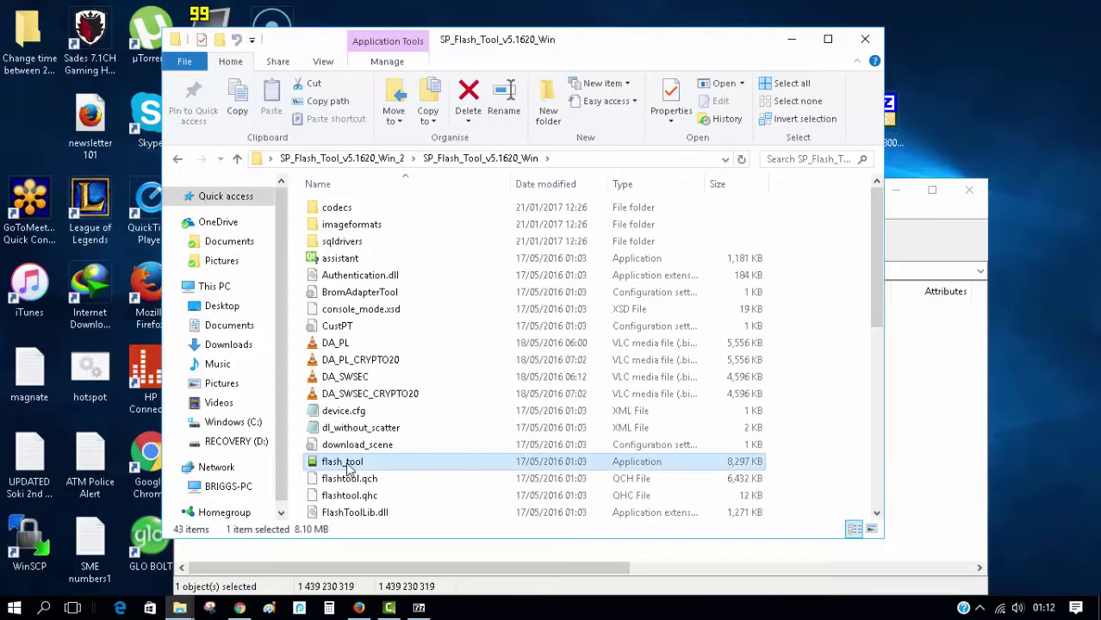
right_click(349, 470)
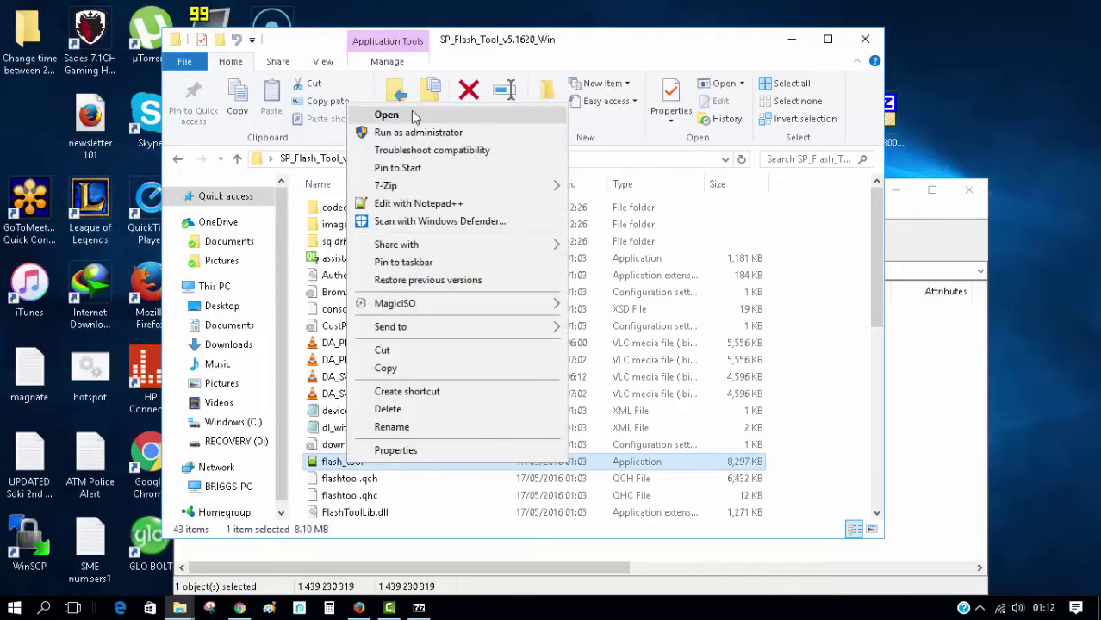
left_click(410, 138)
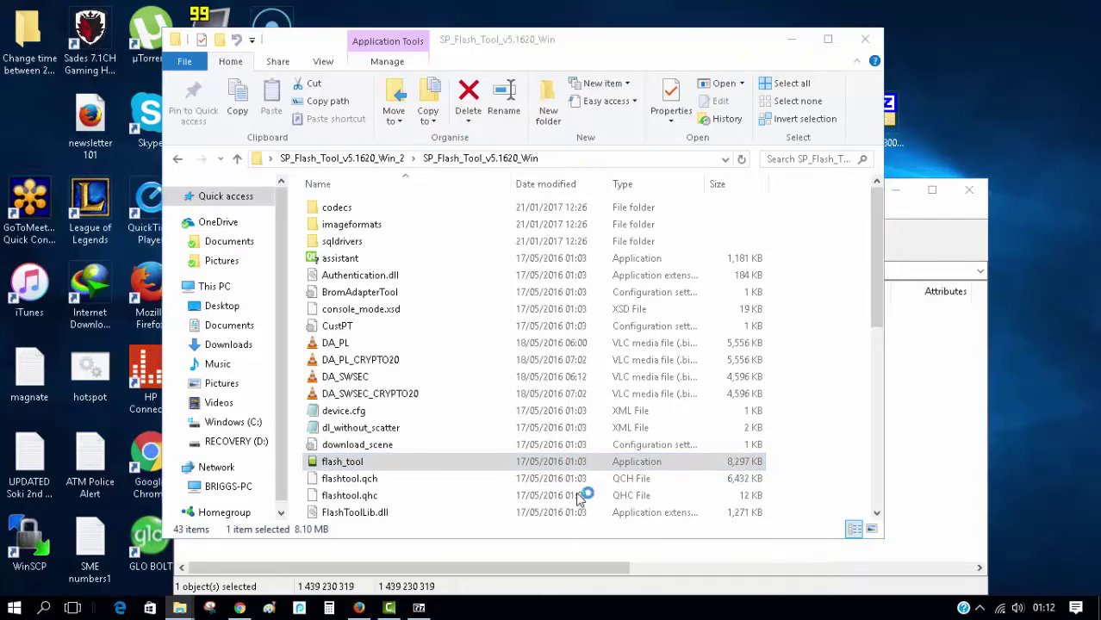
View the contents of the Driver_Auto_Installer_v1.1236.00 folder inside Android Smart Phone Universal Drivers, and close its window
left_click(418, 608)
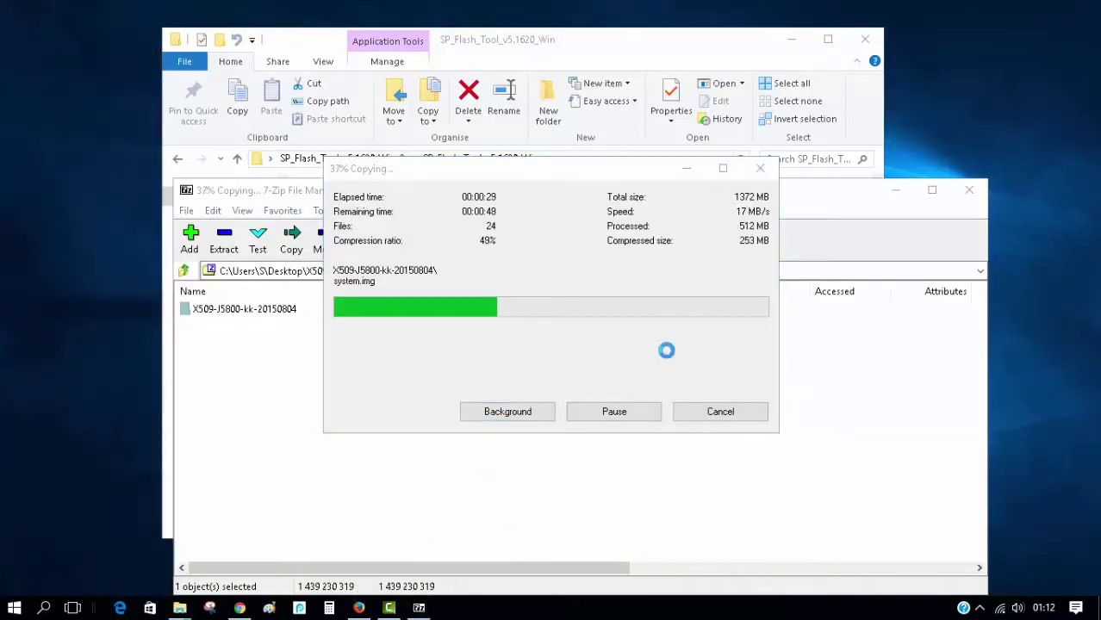
key("super+d")
left_click(636, 125)
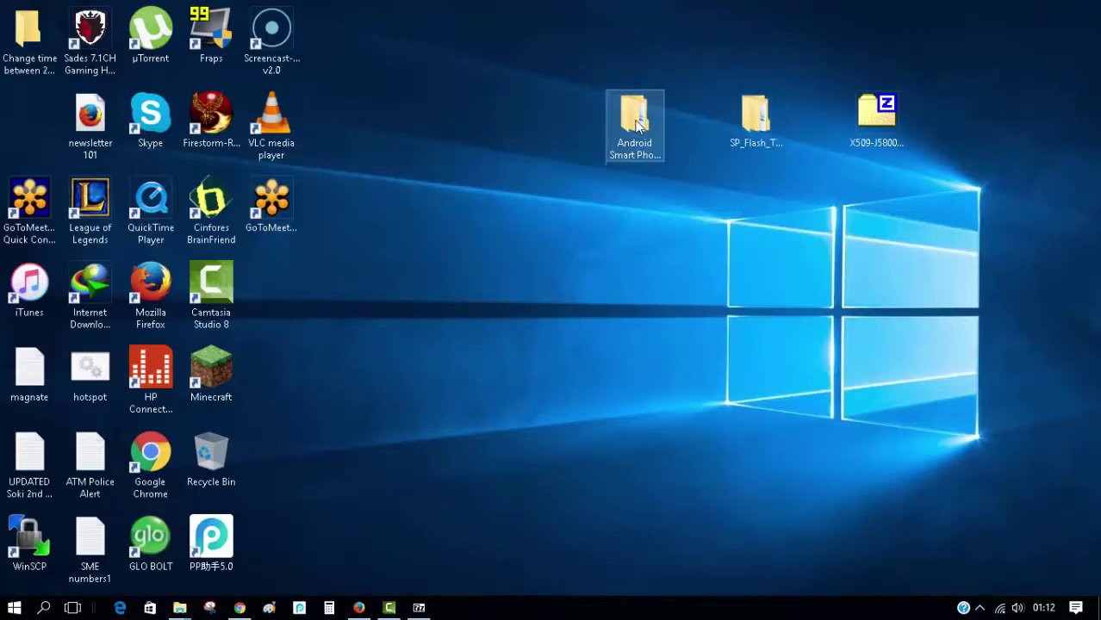
double_click(636, 125)
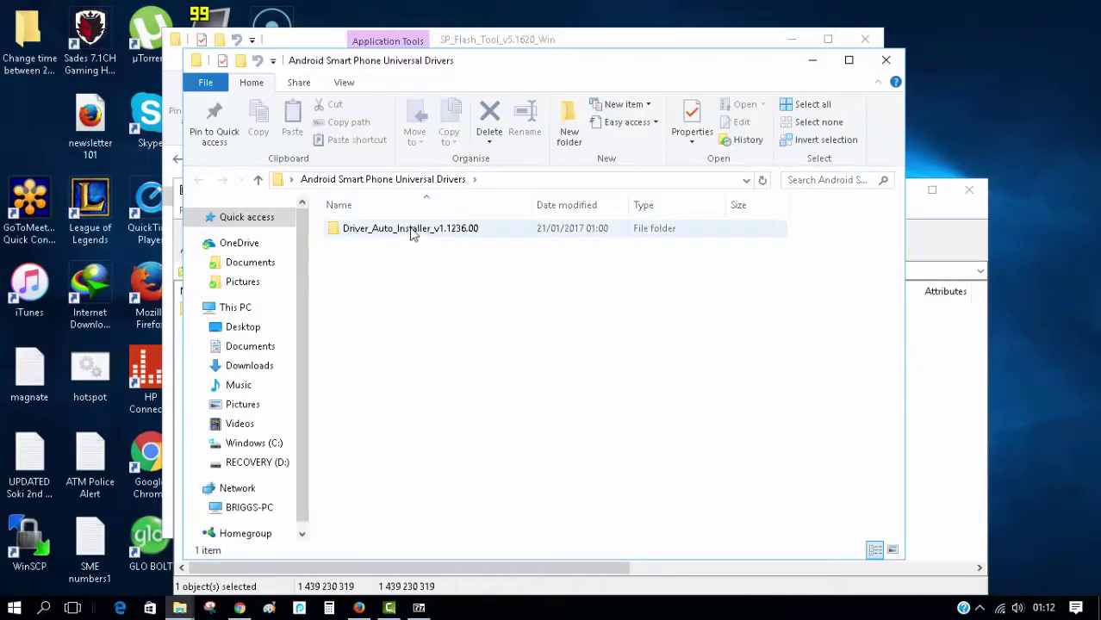
left_click(410, 230)
double_click(410, 230)
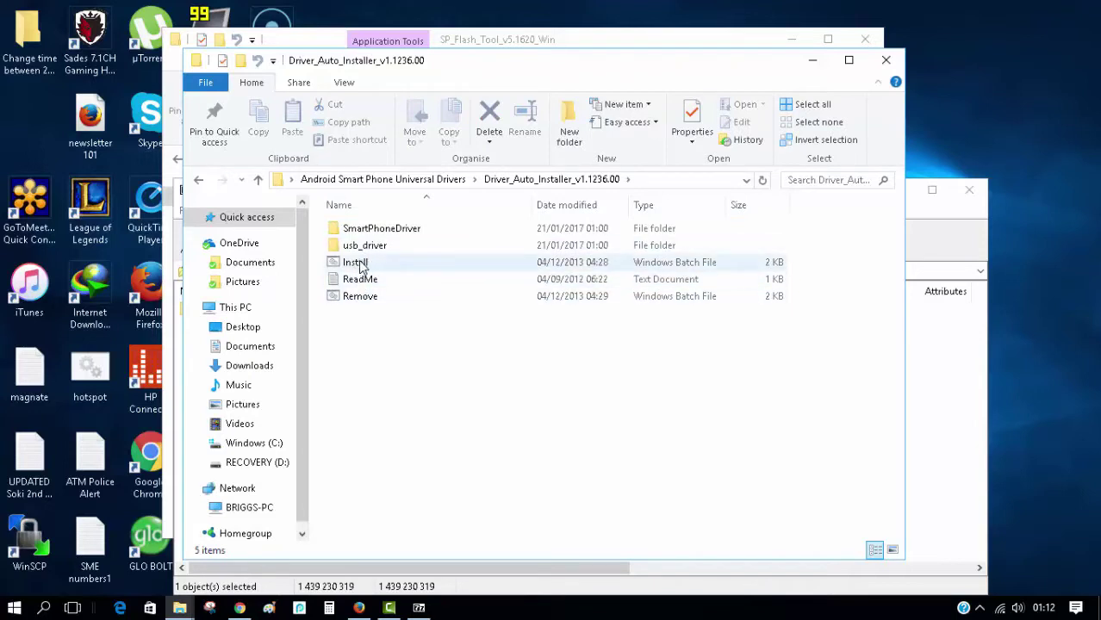
left_click(886, 60)
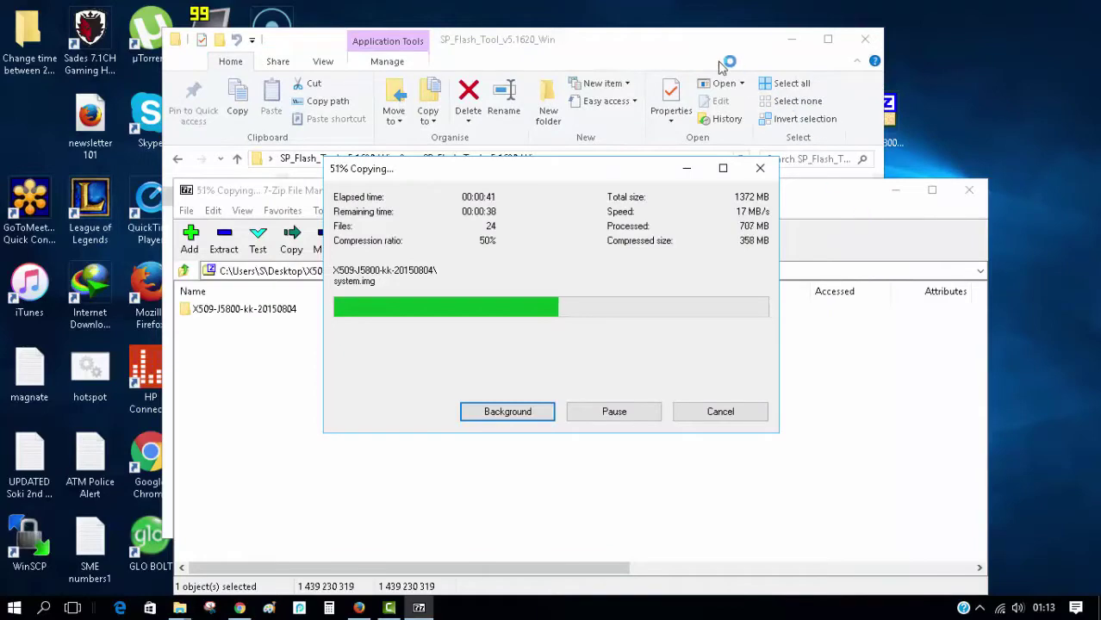
Minimize the SP_Flash_Tool_v5.1620_Win folder window and close the archive window, keeping the extracted folder's name
left_click(455, 464)
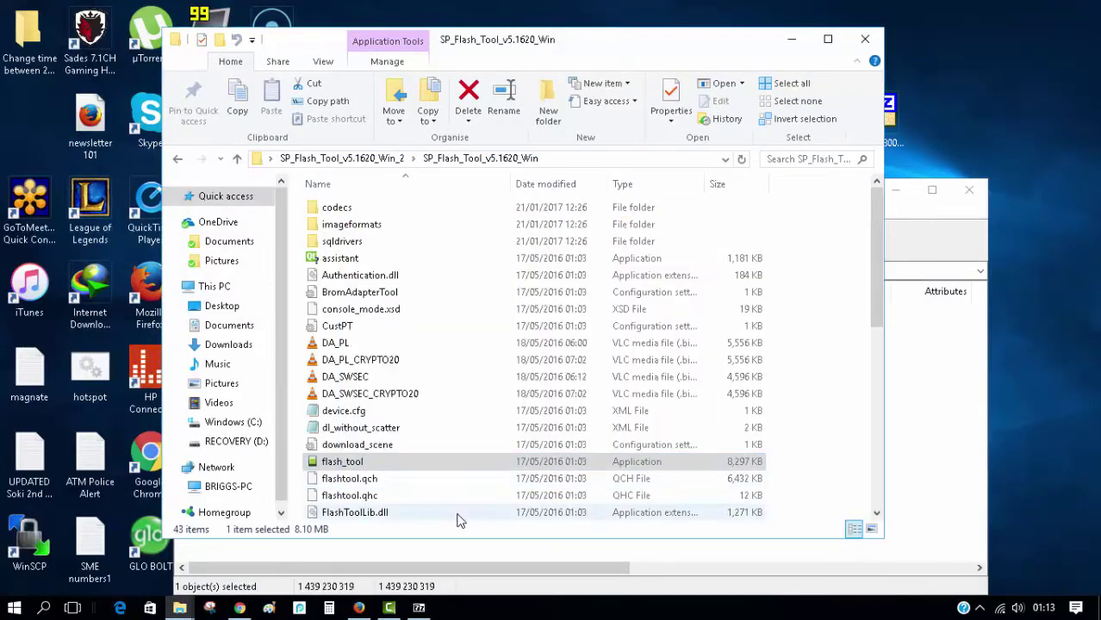
left_click(792, 40)
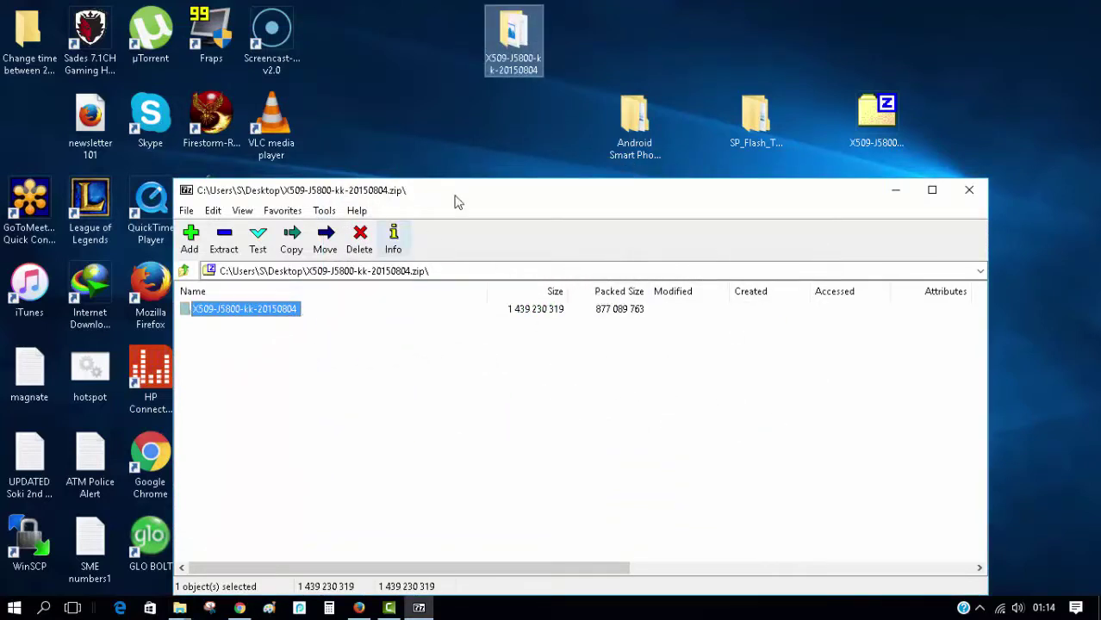
left_click(521, 69)
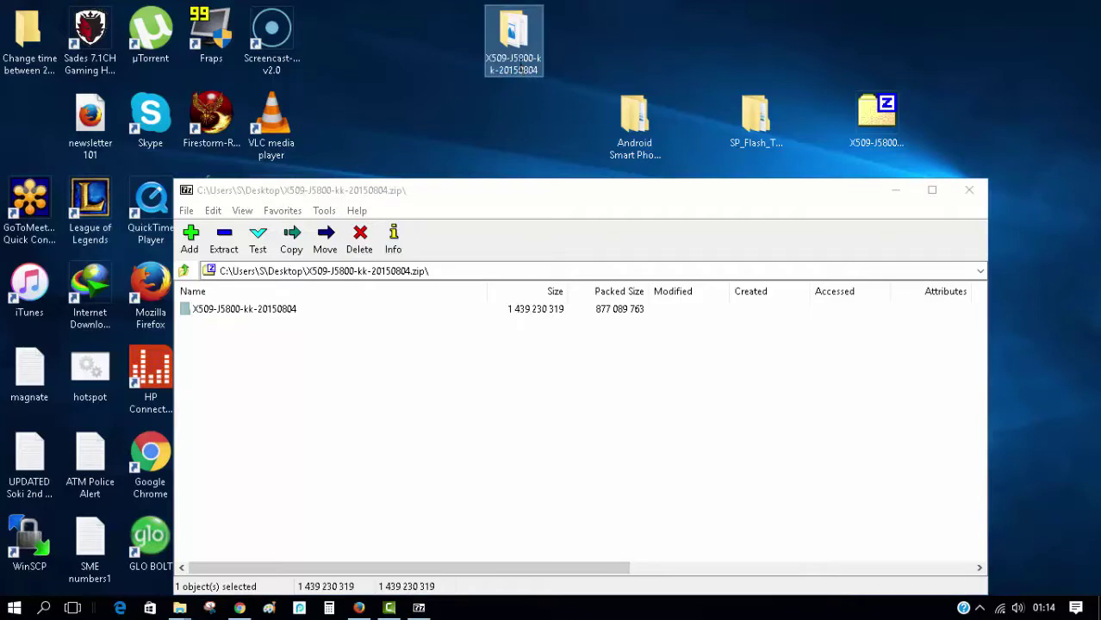
key("F2")
key("Return")
mouse_move(510, 74)
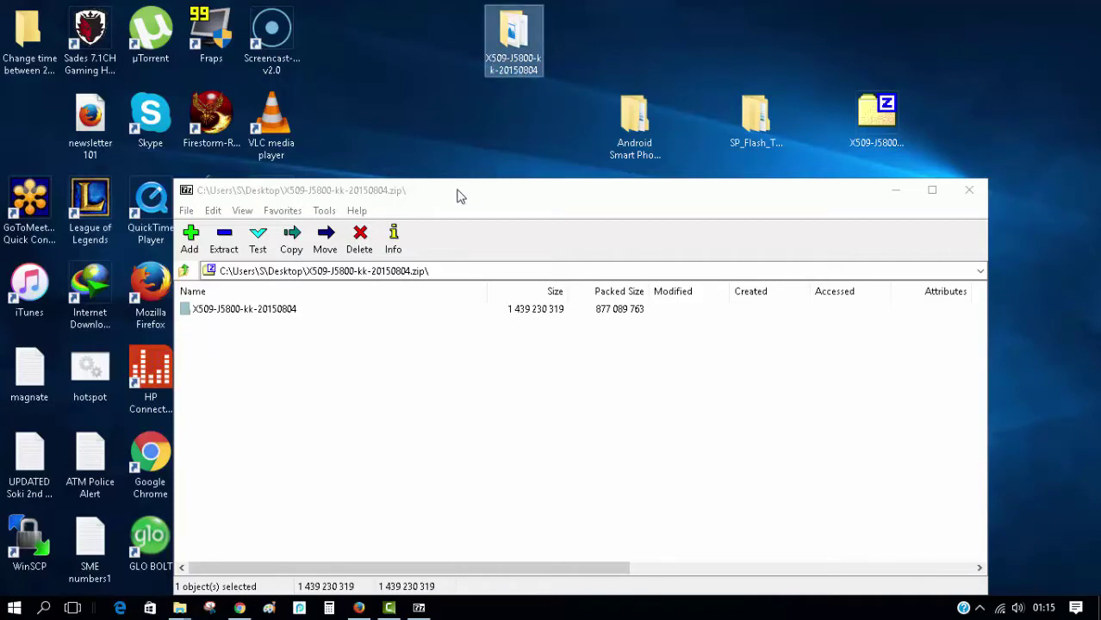
left_click(967, 190)
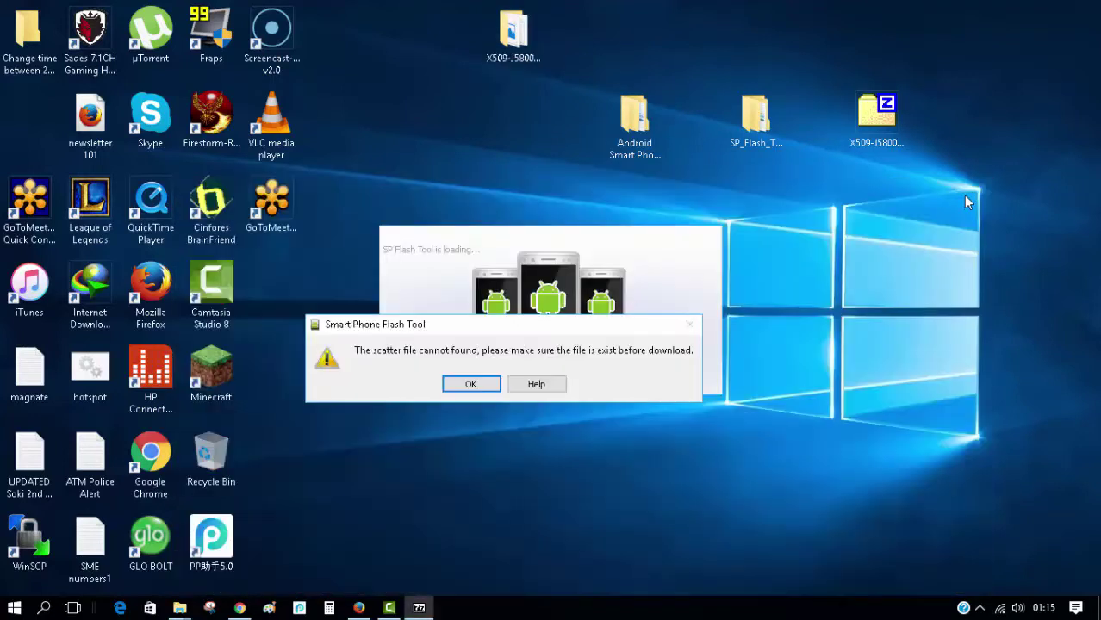
Dismiss the missing scatter file message and reposition the Smart Phone Flash Tool window on the desktop
left_click(469, 387)
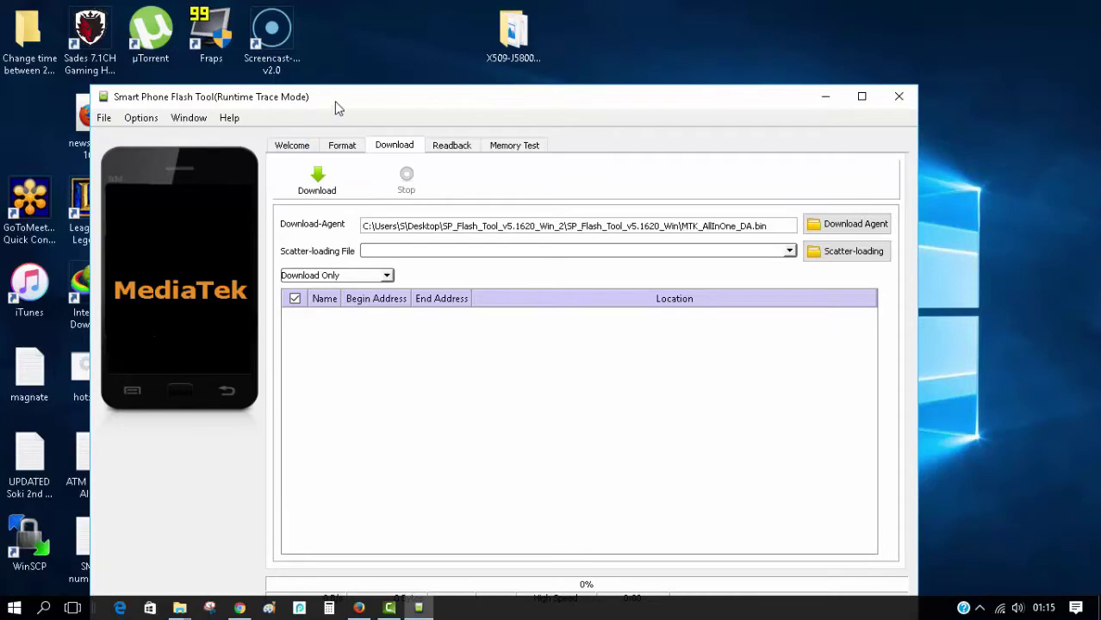
left_click_drag(332, 108, 361, 107)
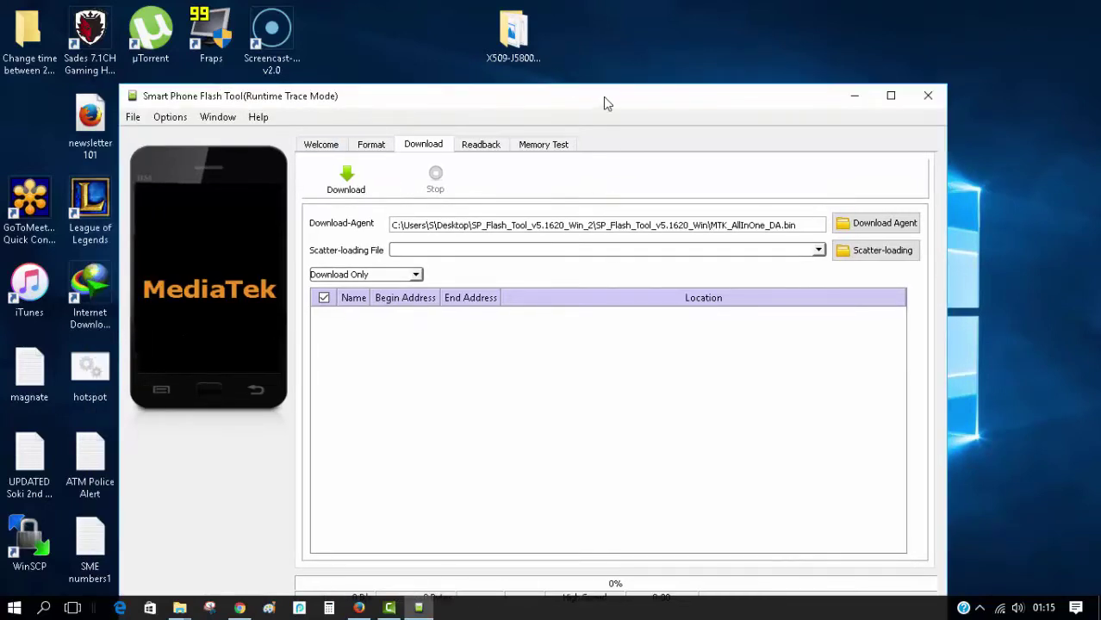
left_click_drag(606, 102, 605, 107)
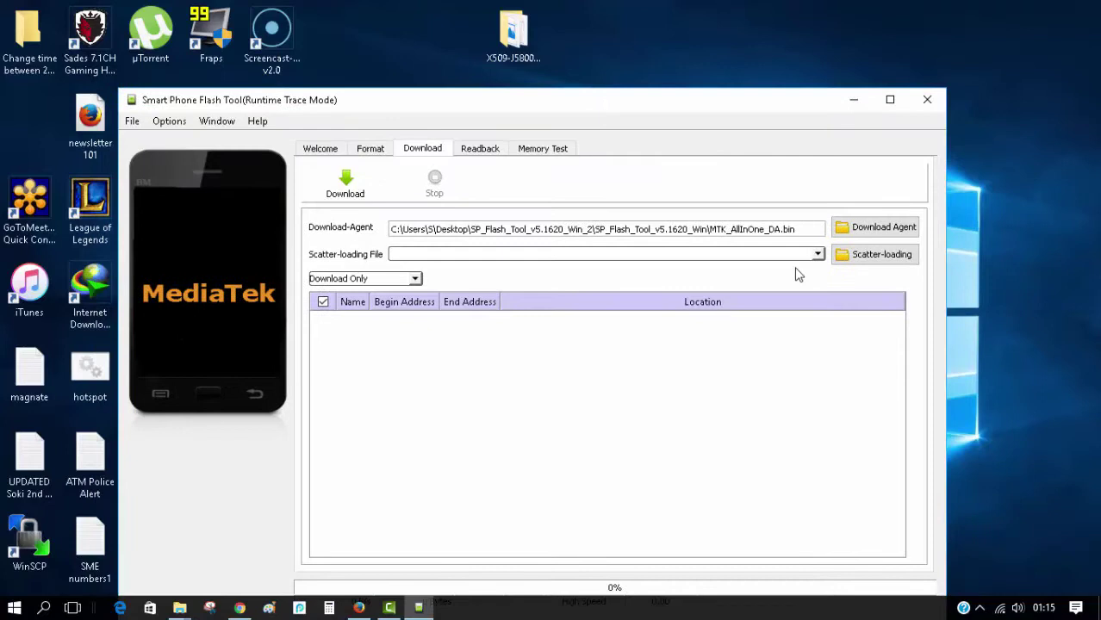
Load MT6592_Android_scatter from the desktop folder X509-J5800-kk-20150804 as the scatter-loading file, and start the firmware download
left_click(872, 261)
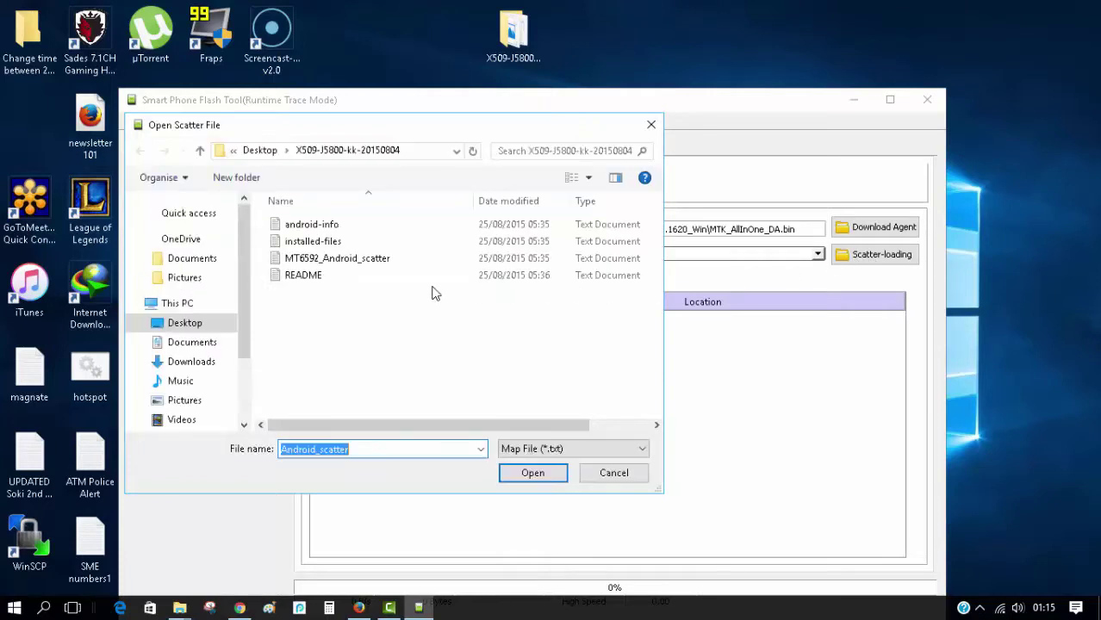
left_click(188, 325)
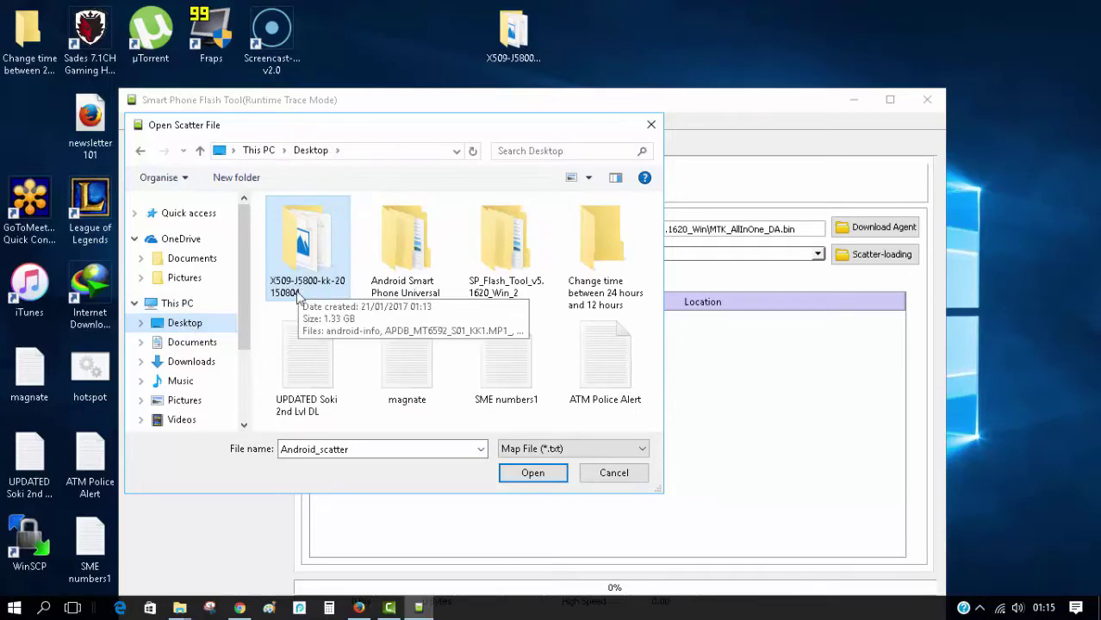
double_click(317, 251)
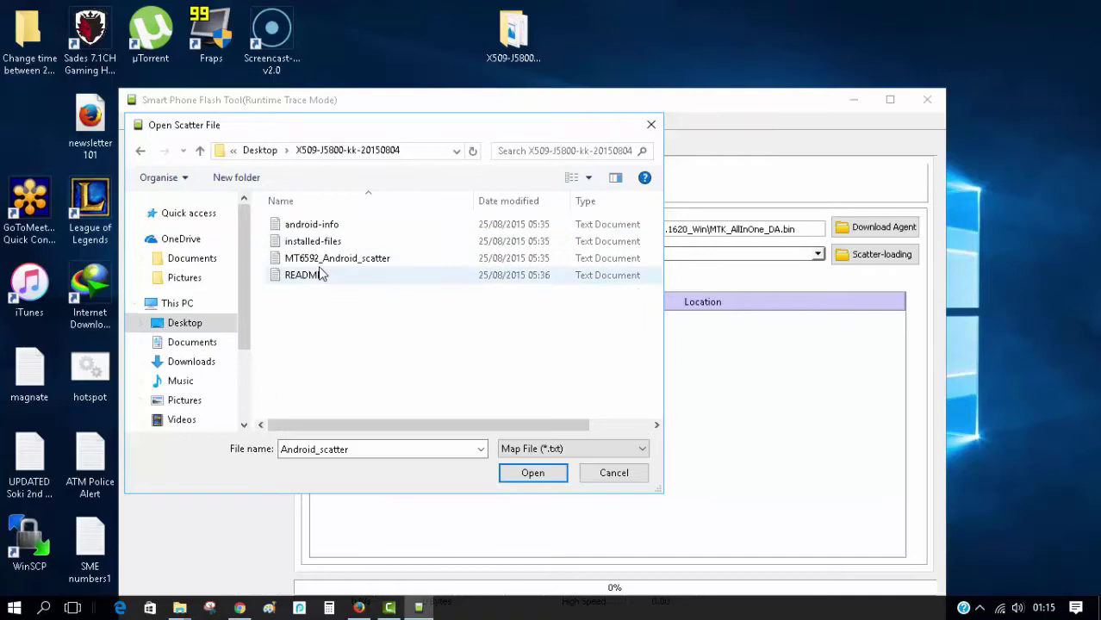
left_click(322, 263)
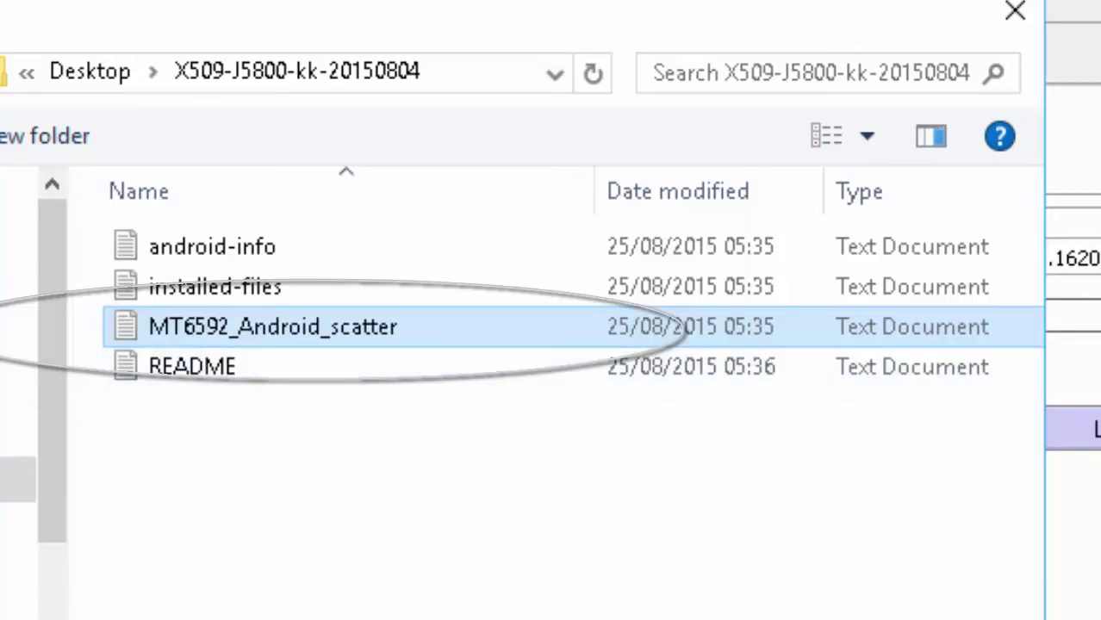
left_click(594, 616)
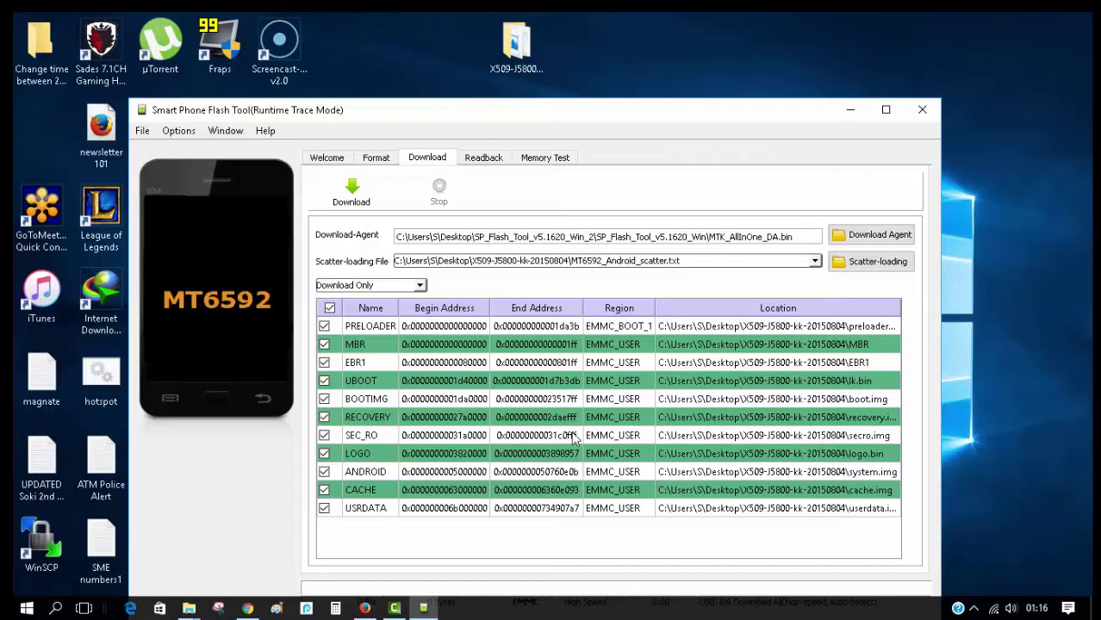
left_click(351, 193)
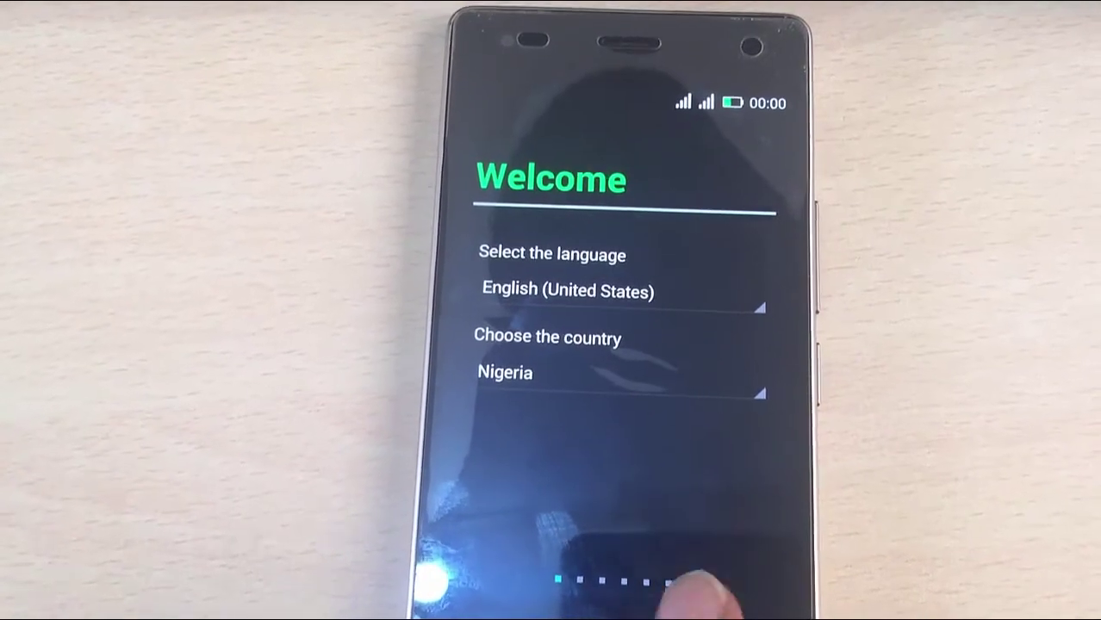
left_click(608, 592)
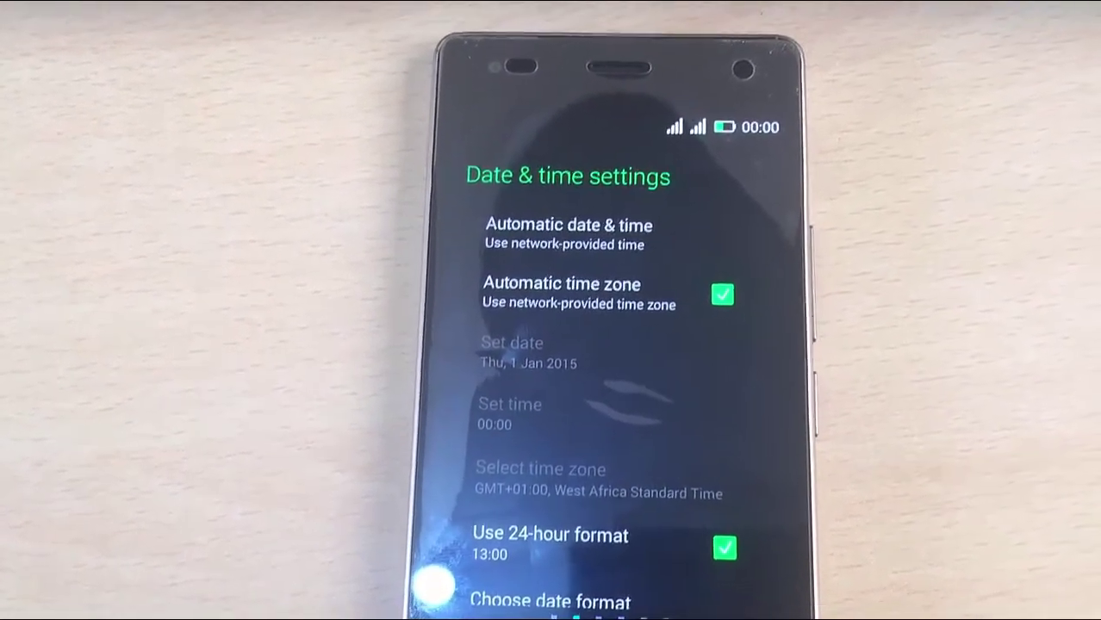
left_click(607, 593)
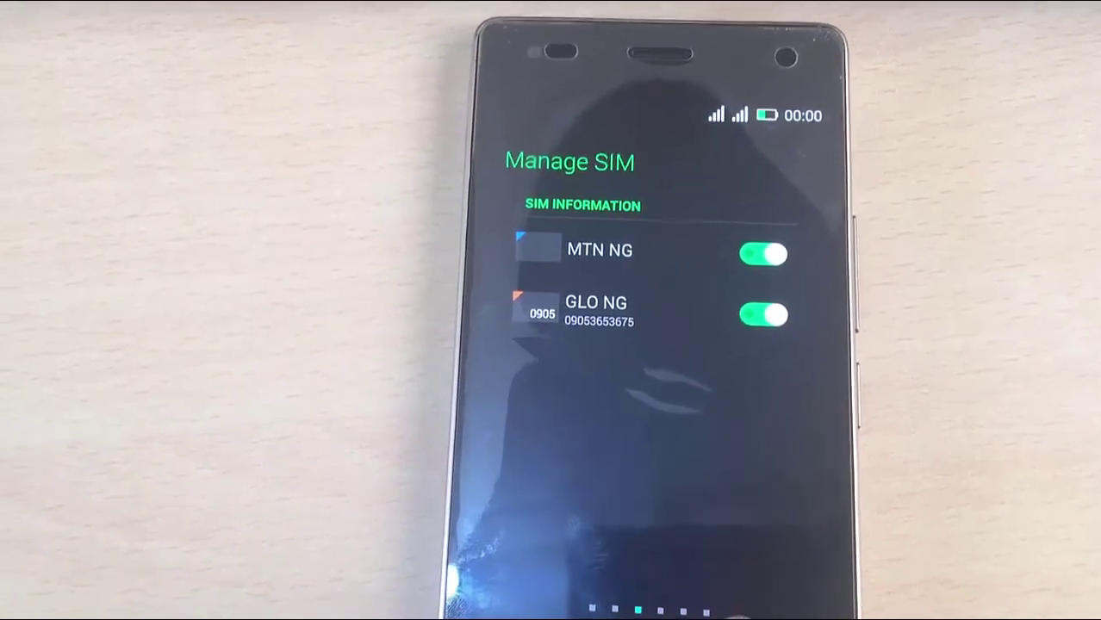
left_click(607, 593)
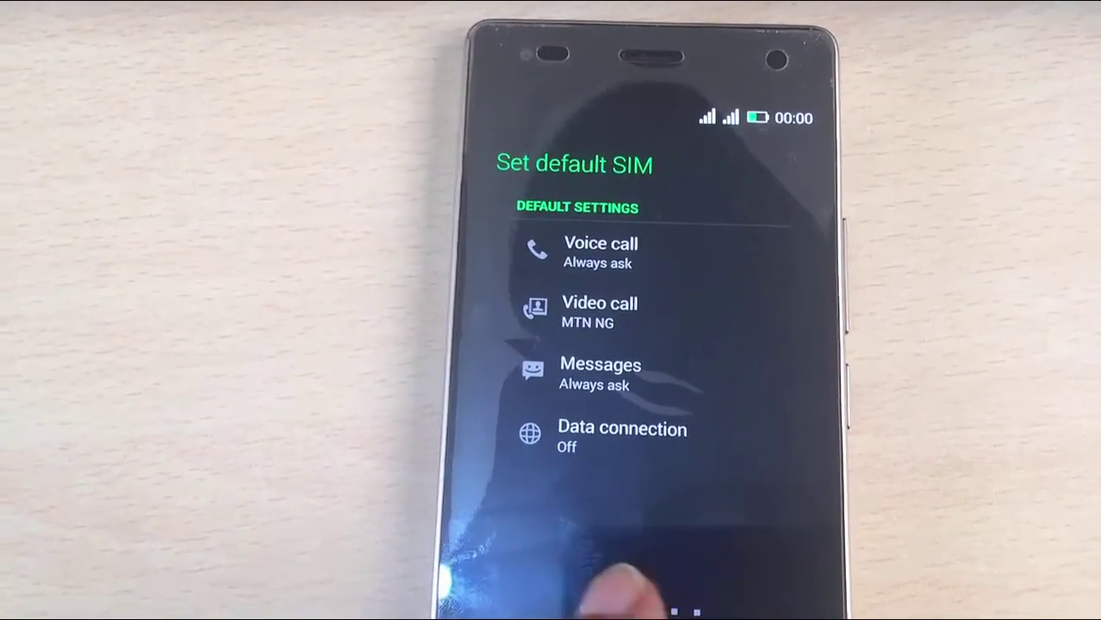
left_click(703, 610)
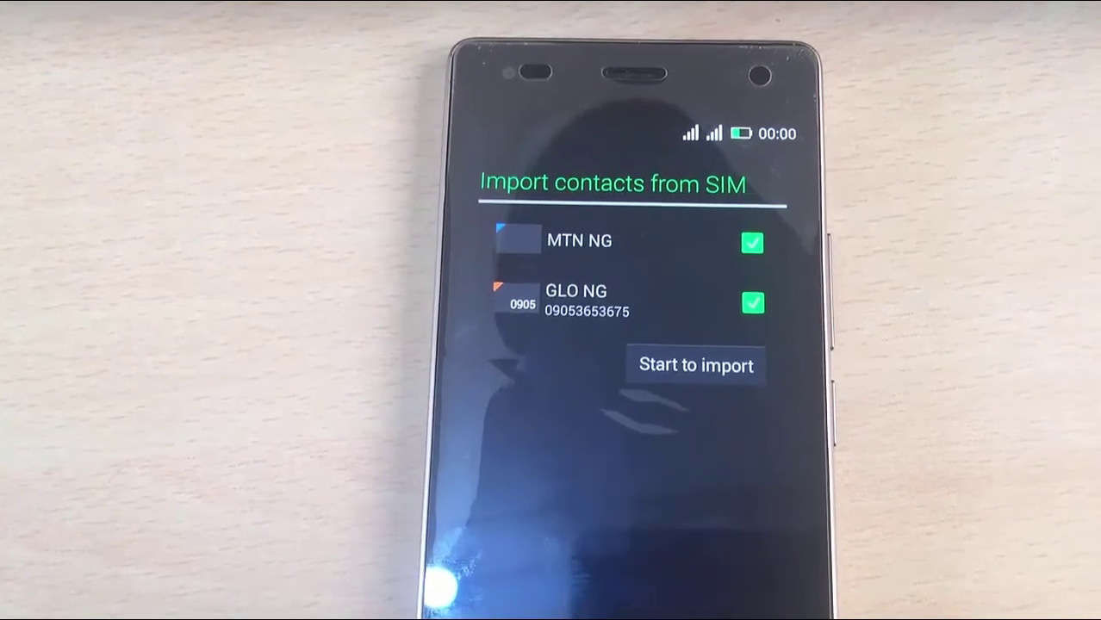
left_click(703, 610)
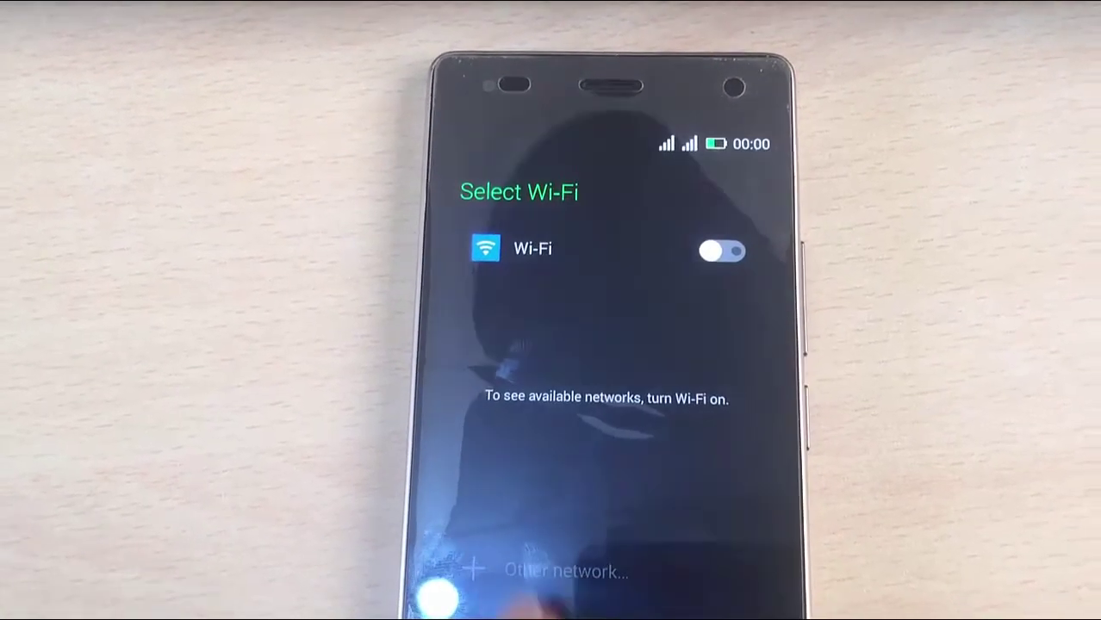
left_click(702, 610)
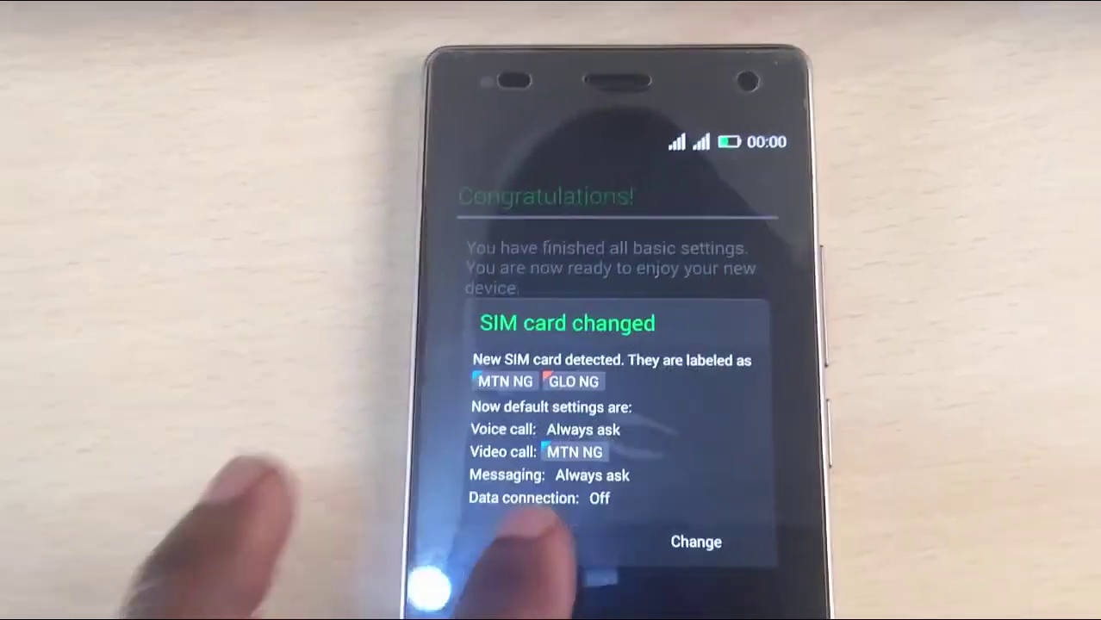
left_click(553, 546)
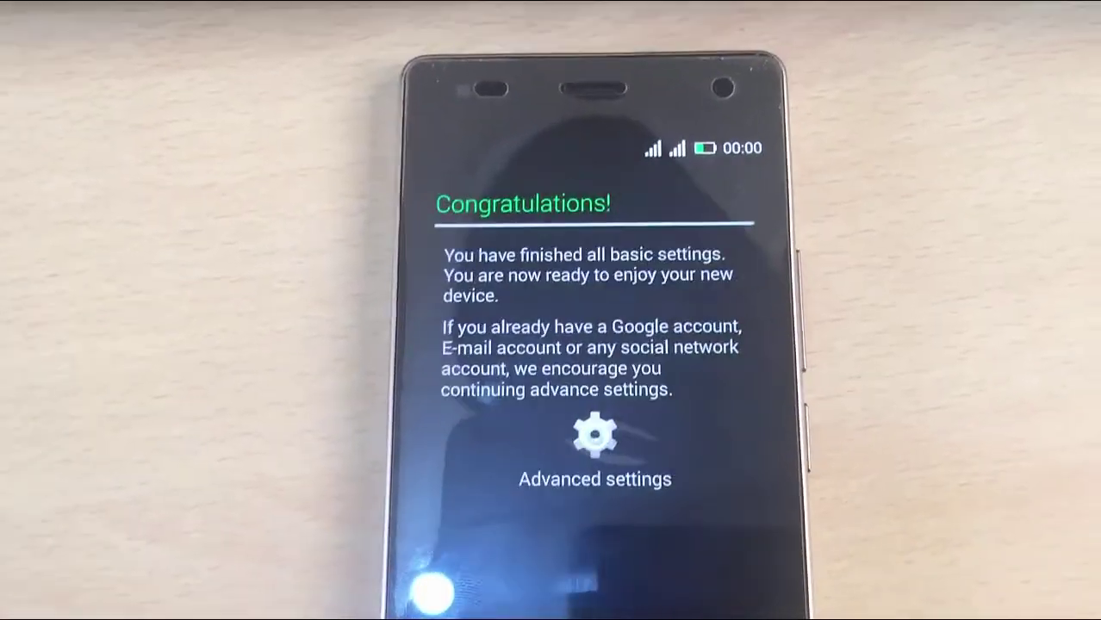
left_click(703, 610)
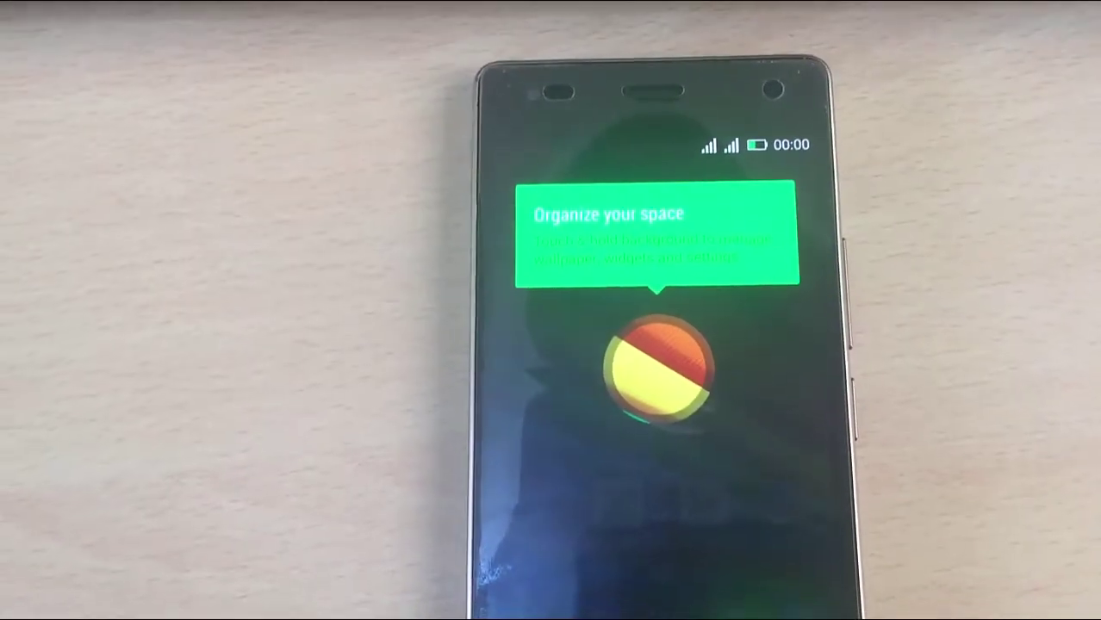
left_click(775, 608)
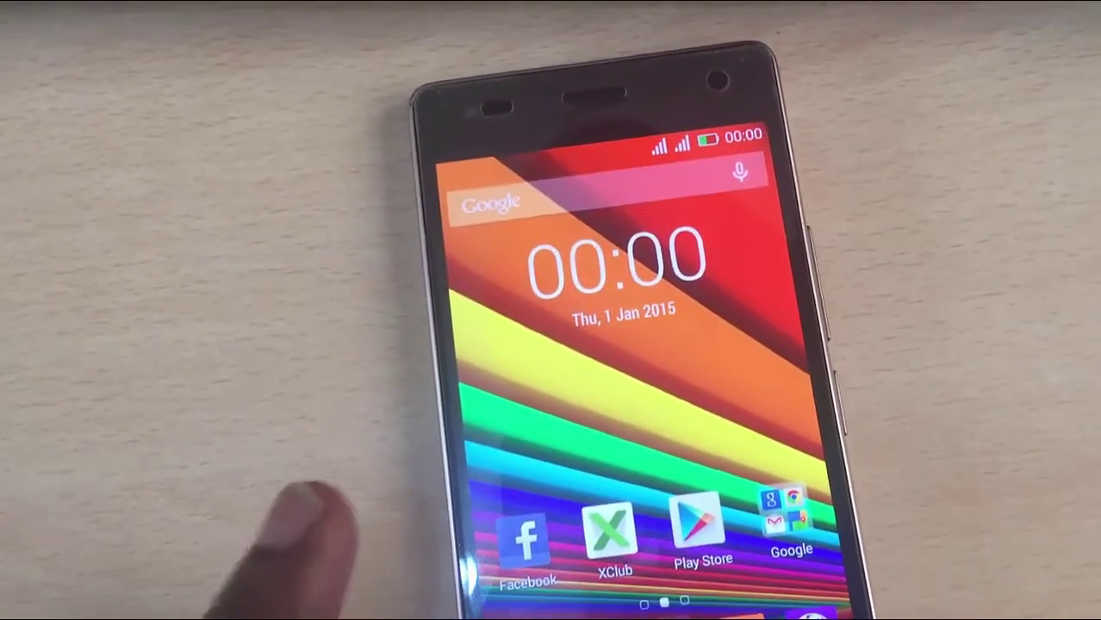
left_click_drag(689, 517, 500, 534)
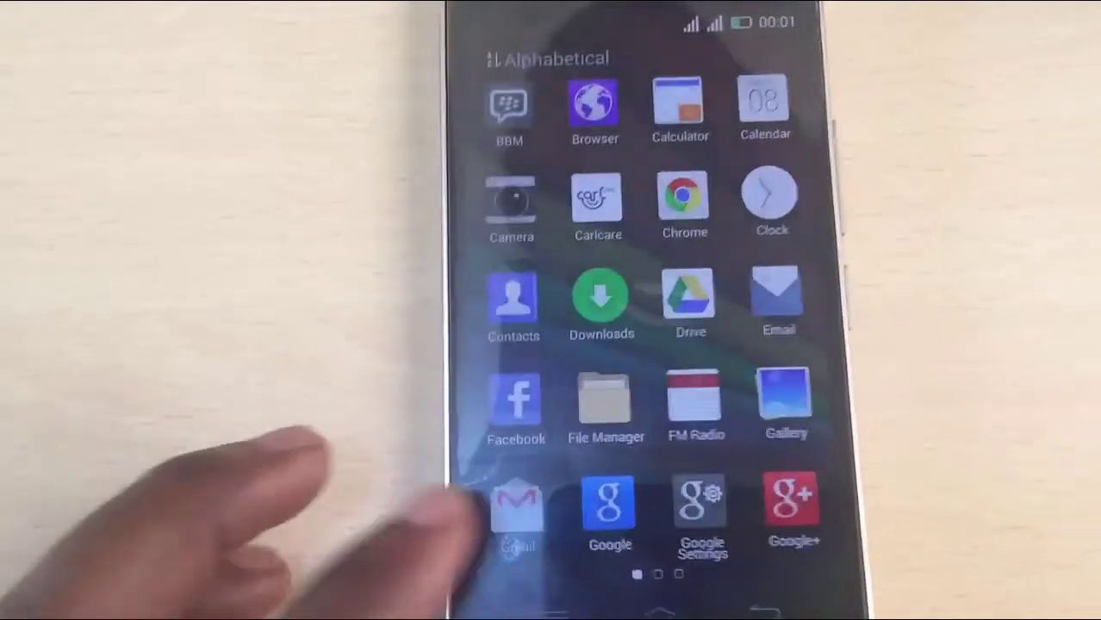
left_click(571, 481)
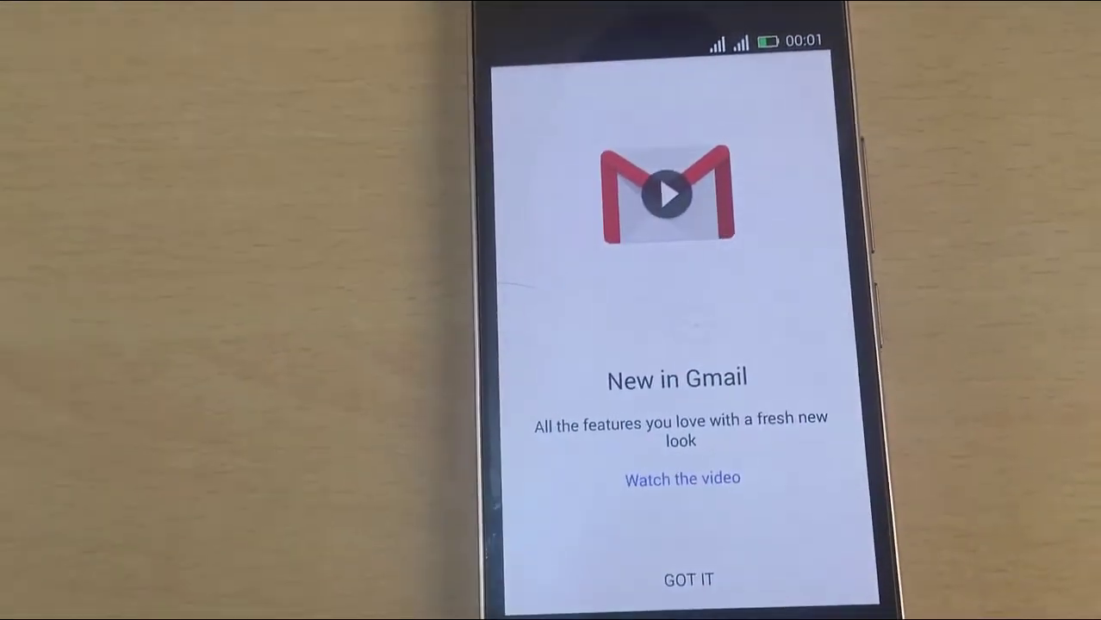
left_click(688, 580)
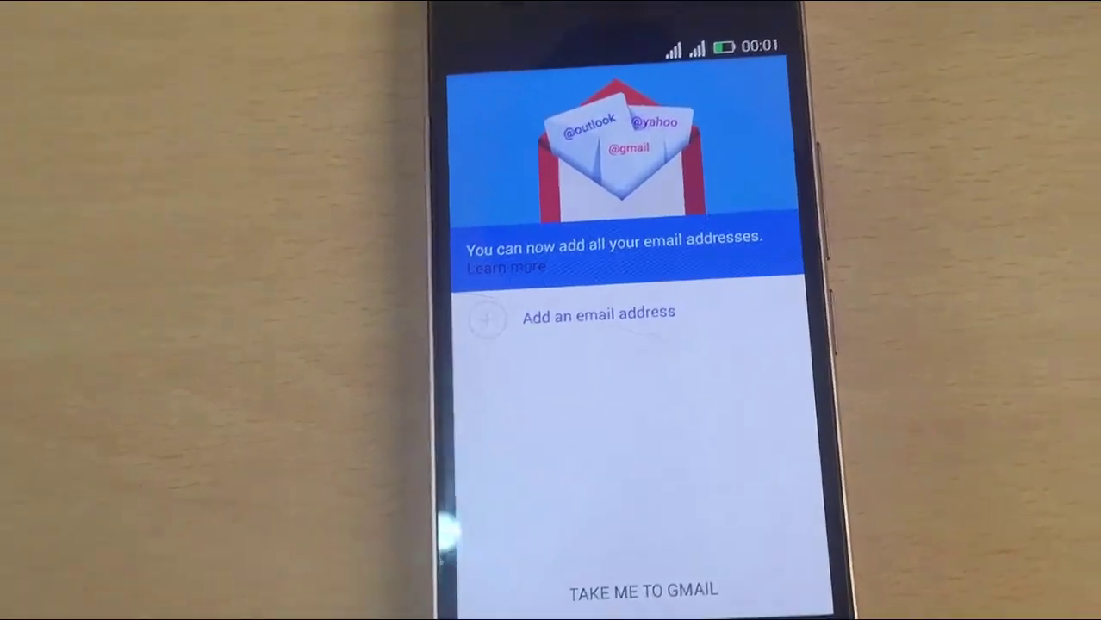